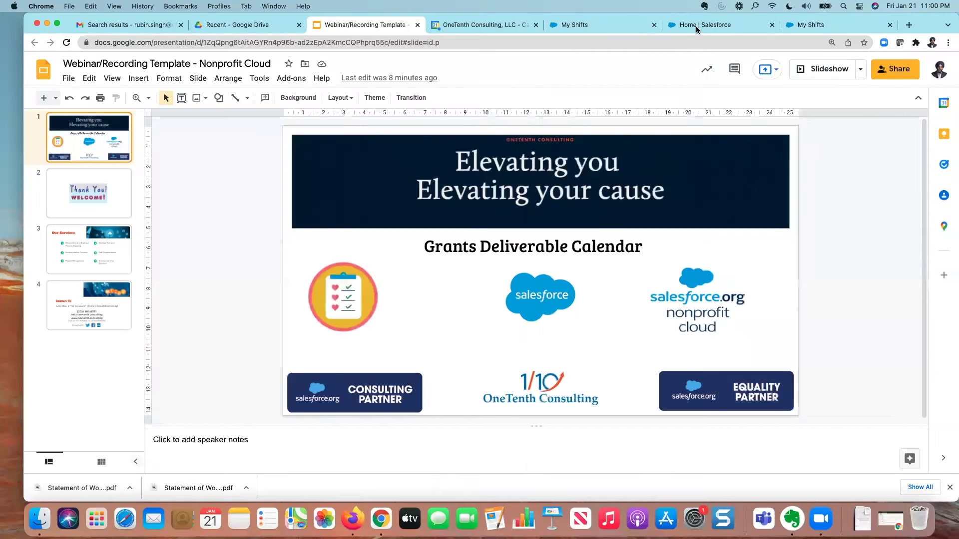
Step: Switch from the Slides presentation to the Salesforce Fundraising Overview home page
click(696, 26)
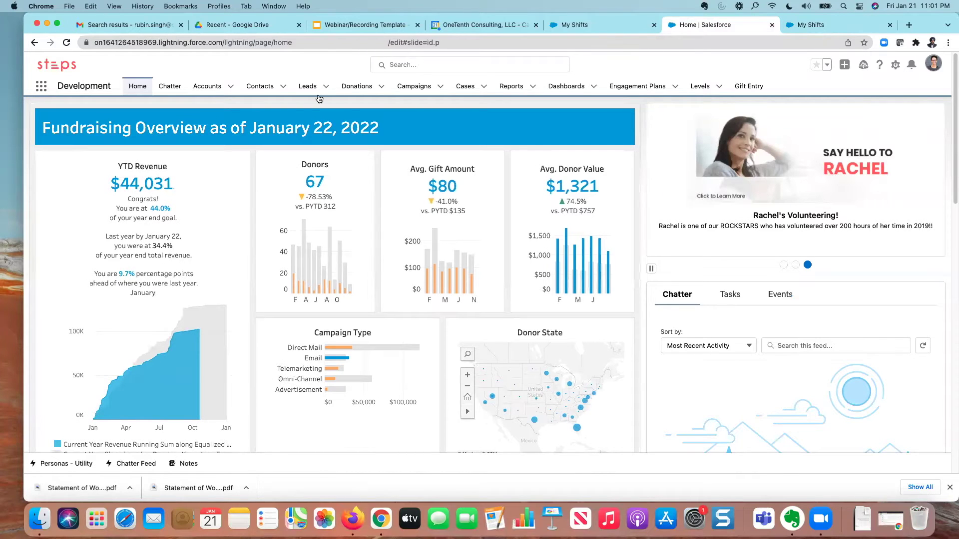
Step: Open the recent donation 'City of New York $45000 Grant 01/21/2022' and scroll through its details
click(382, 87)
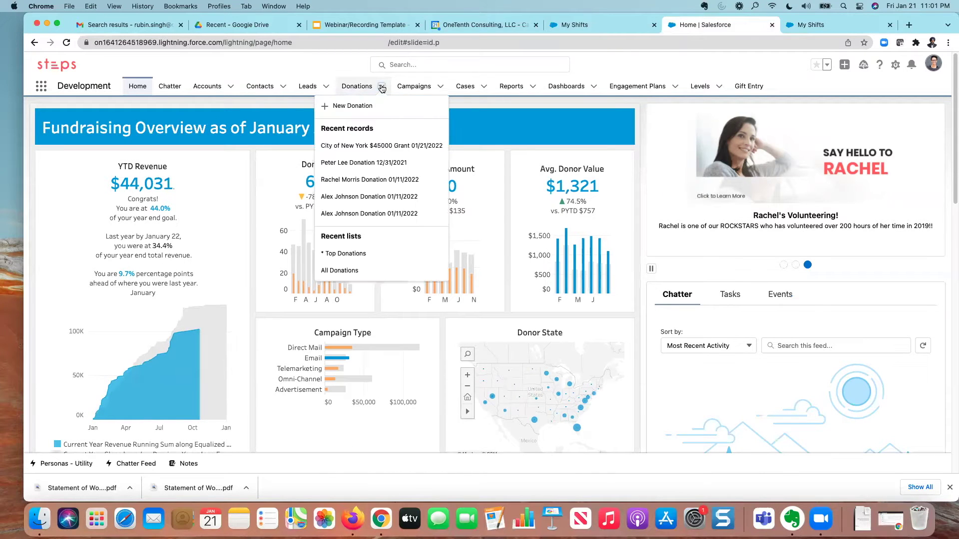
click(369, 148)
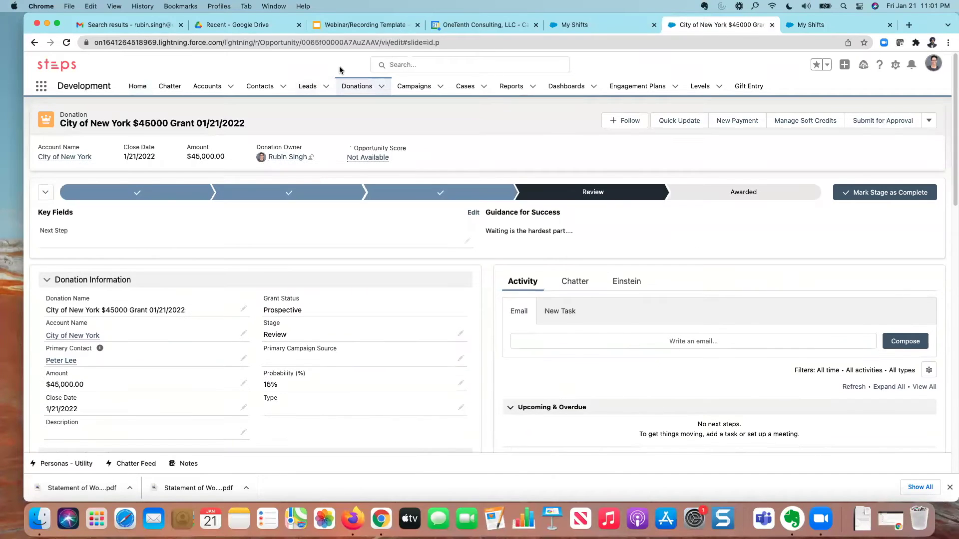
scroll(364, 308, down, 2)
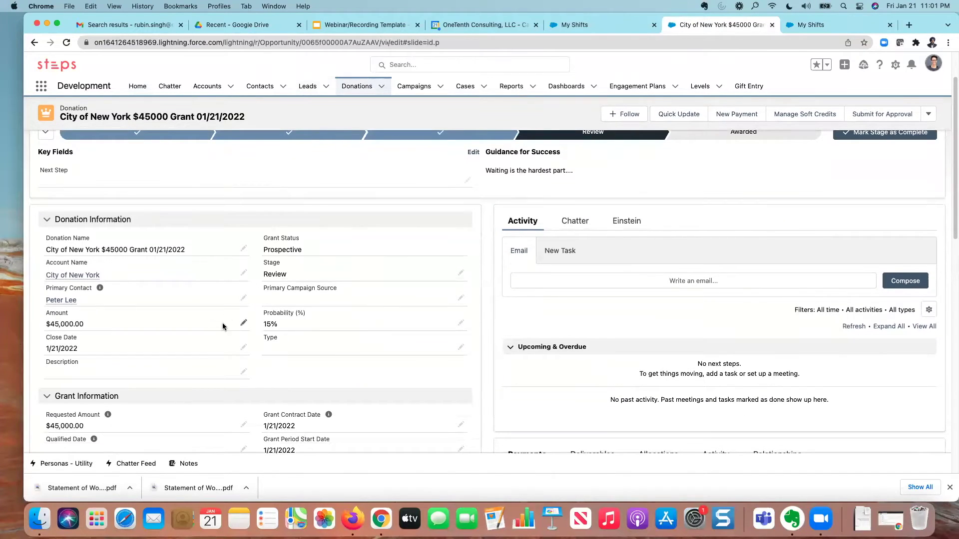
mouse_move(99, 289)
scroll(154, 330, down, 1)
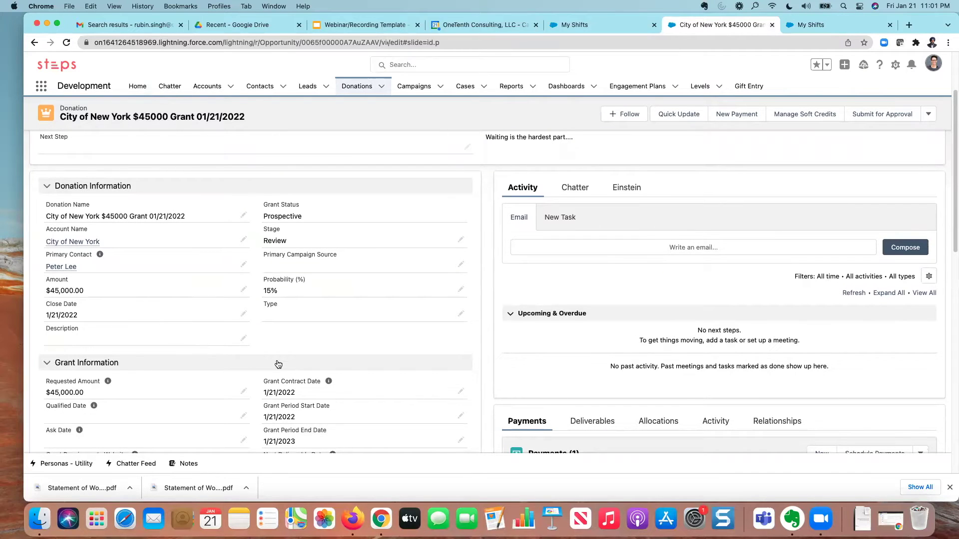
scroll(190, 360, down, 1)
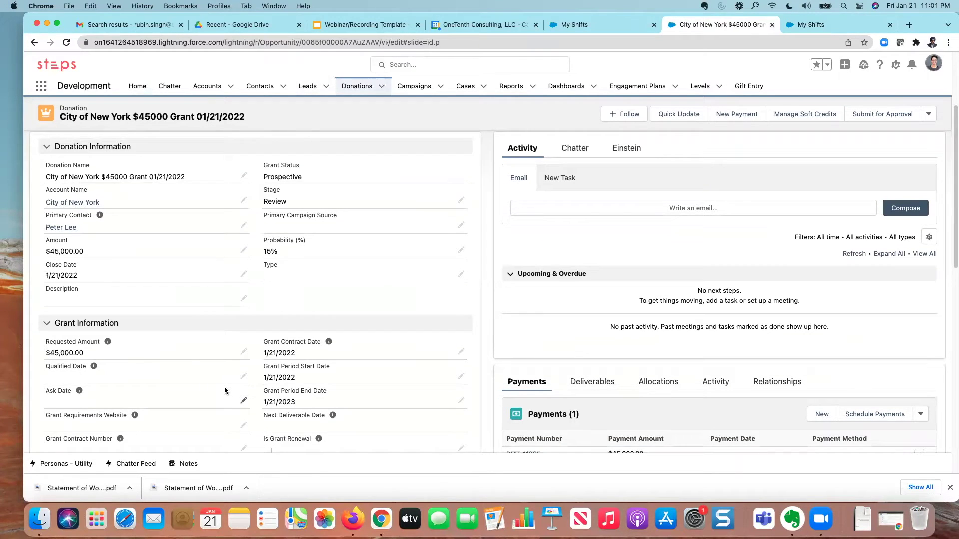
scroll(225, 392, down, 2)
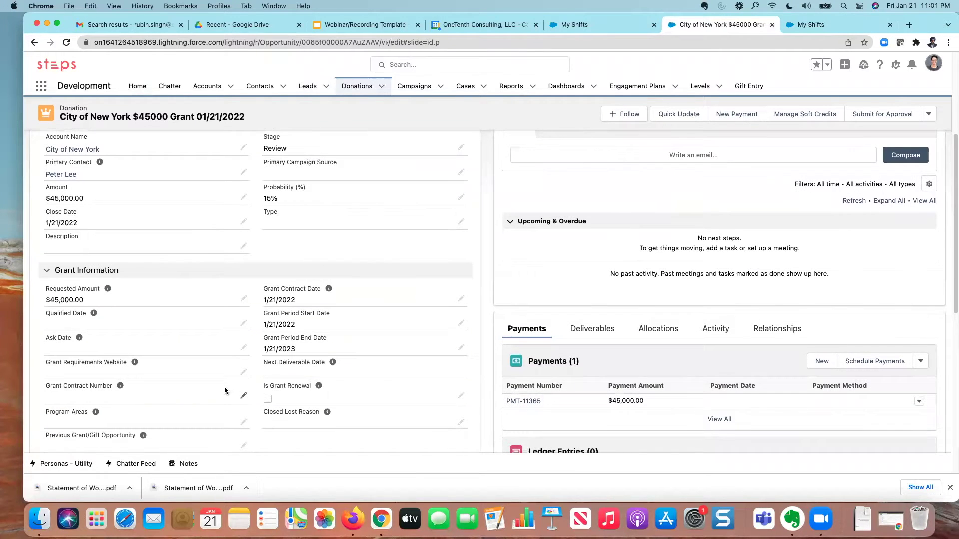
scroll(227, 390, up, 3)
scroll(452, 265, up, 4)
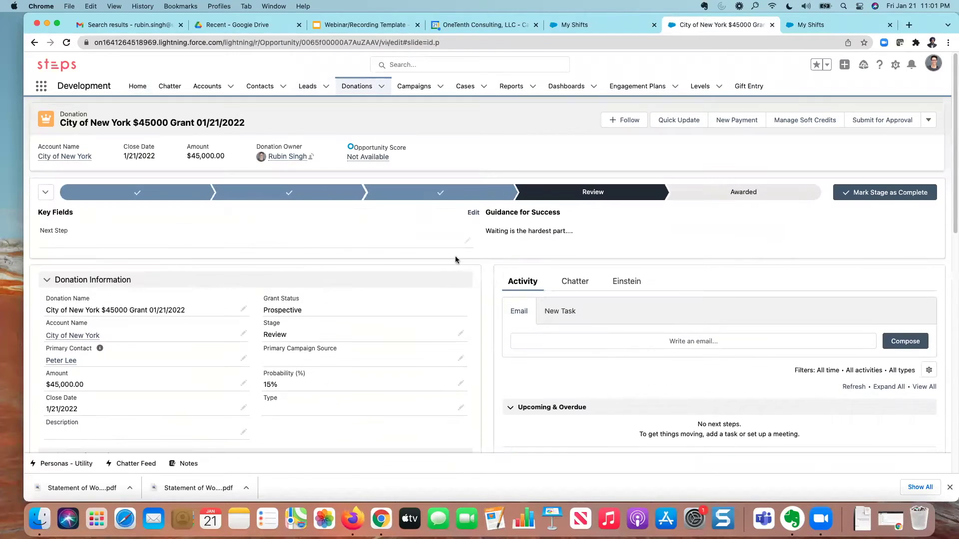
Step: Mark Awarded as the grant's current stage and open its Deliverables tab
click(888, 197)
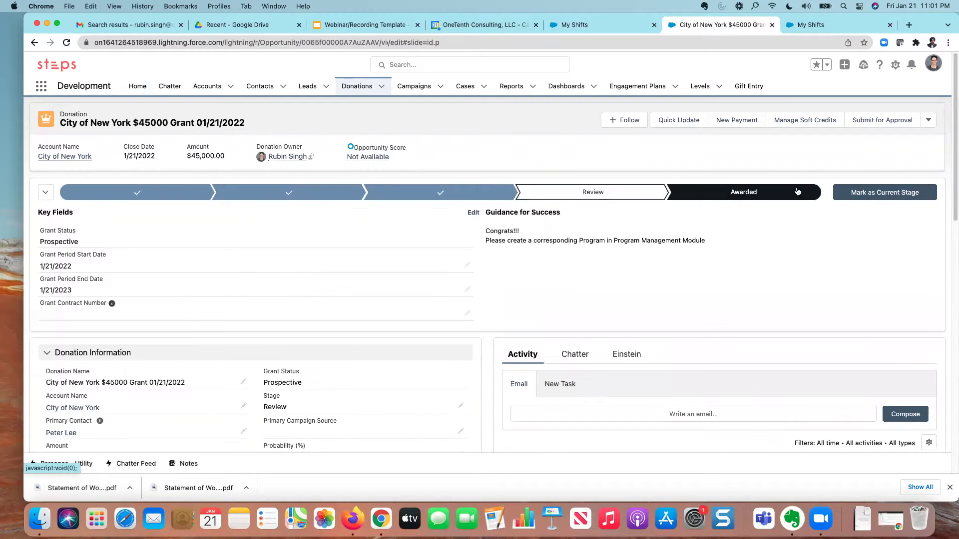
click(872, 198)
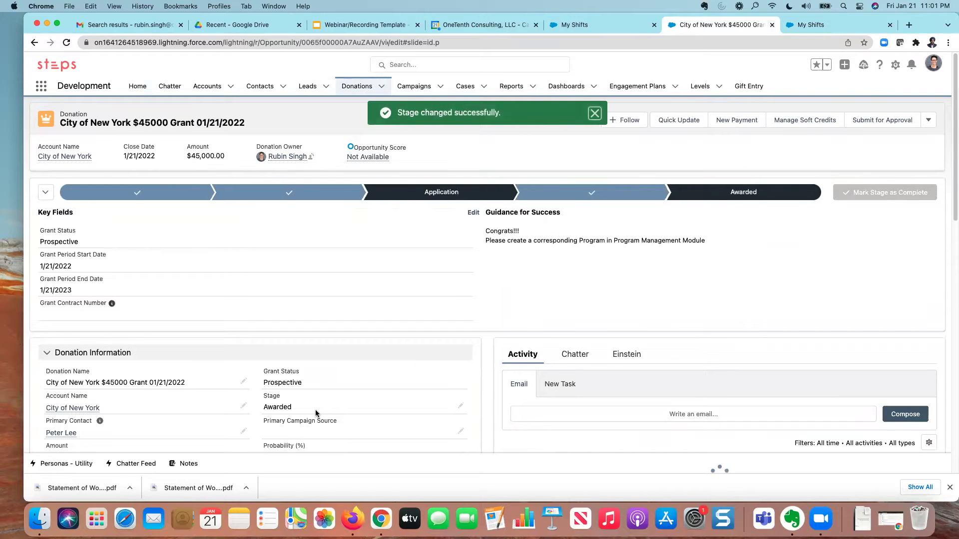
scroll(316, 413, down, 4)
scroll(316, 413, down, 5)
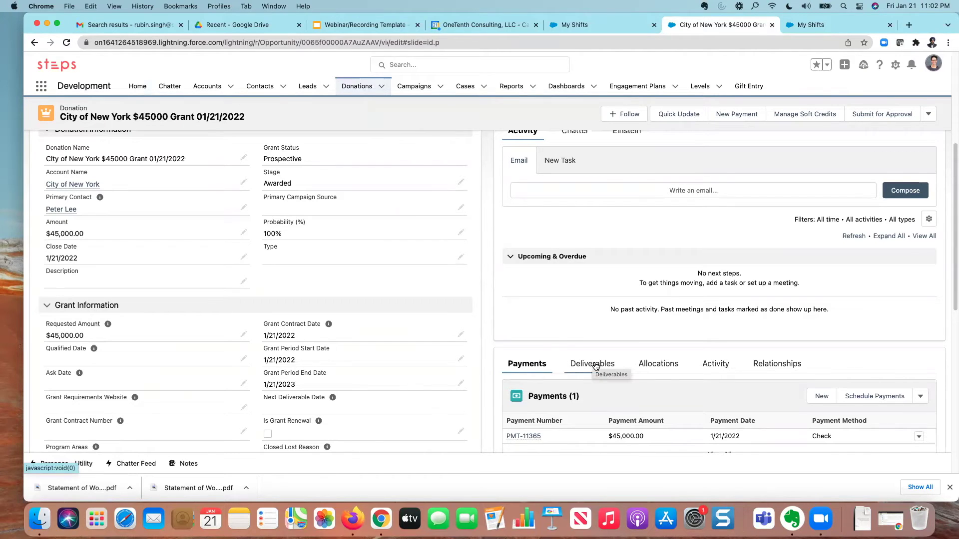
click(594, 368)
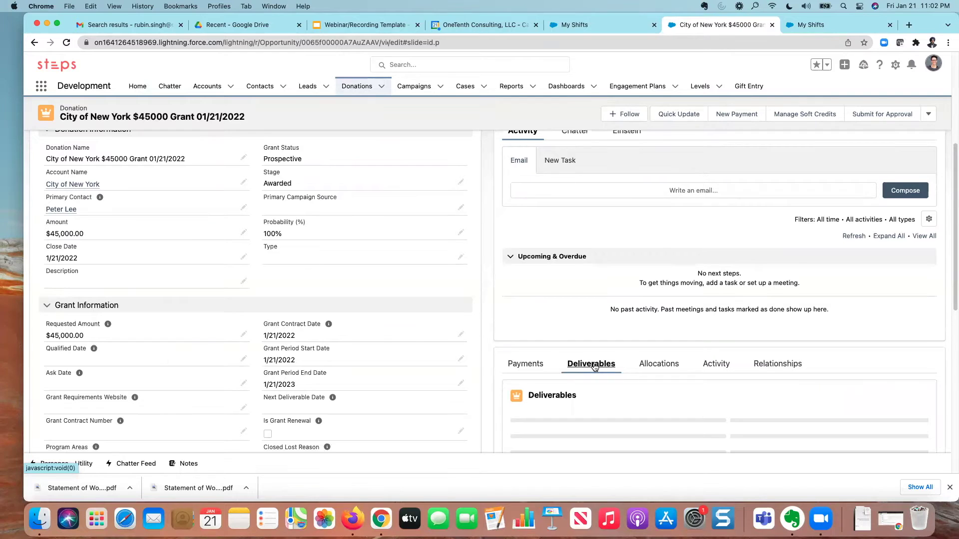
Step: Create deliverable 'Intro report', type Interim Report, due 2/2/2022, using Save & New
scroll(649, 360, down, 3)
click(910, 312)
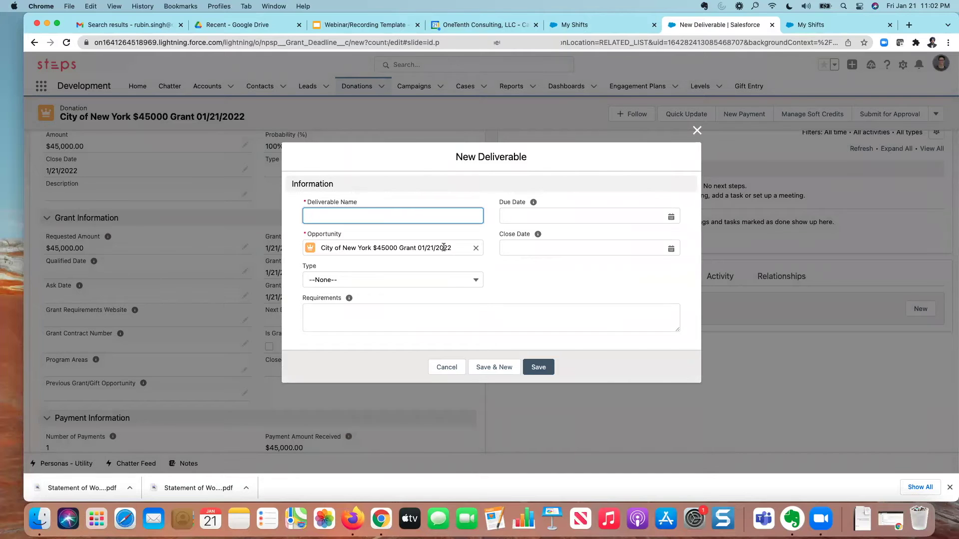
text(In)
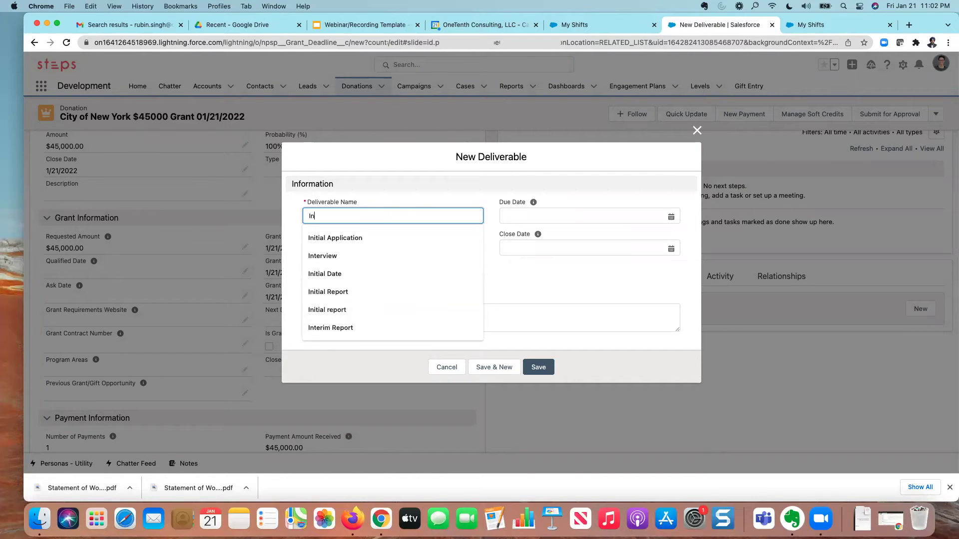
text(tro reporty)
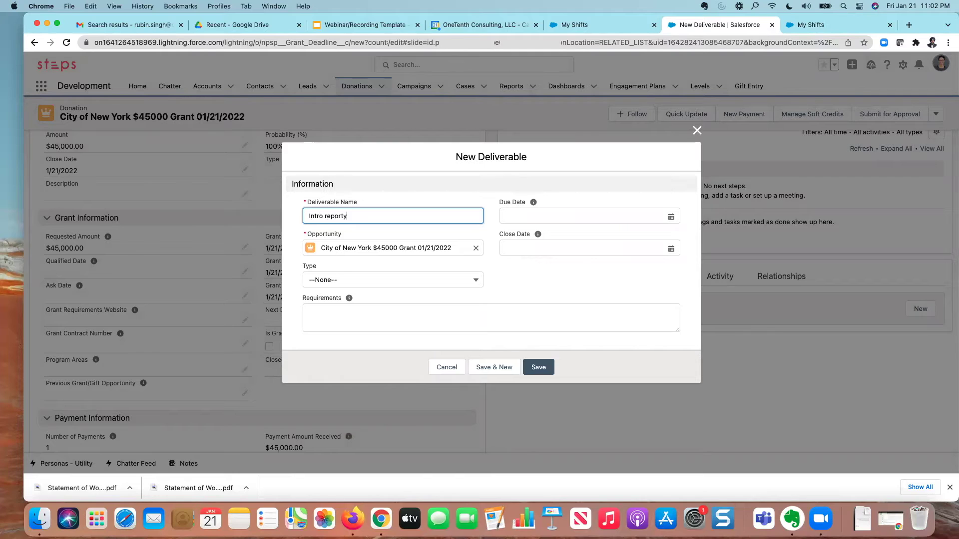
key(BackSpace)
text(rt)
click(351, 281)
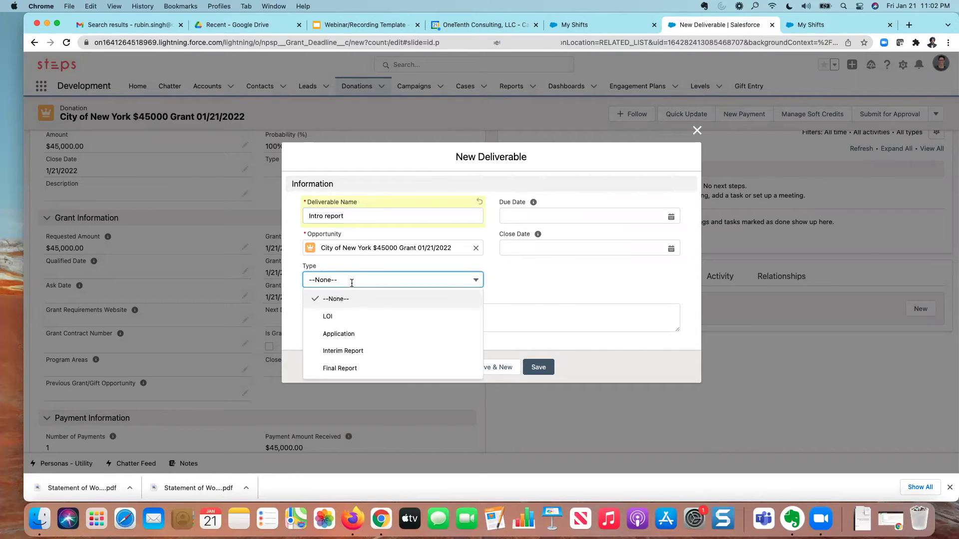
click(344, 351)
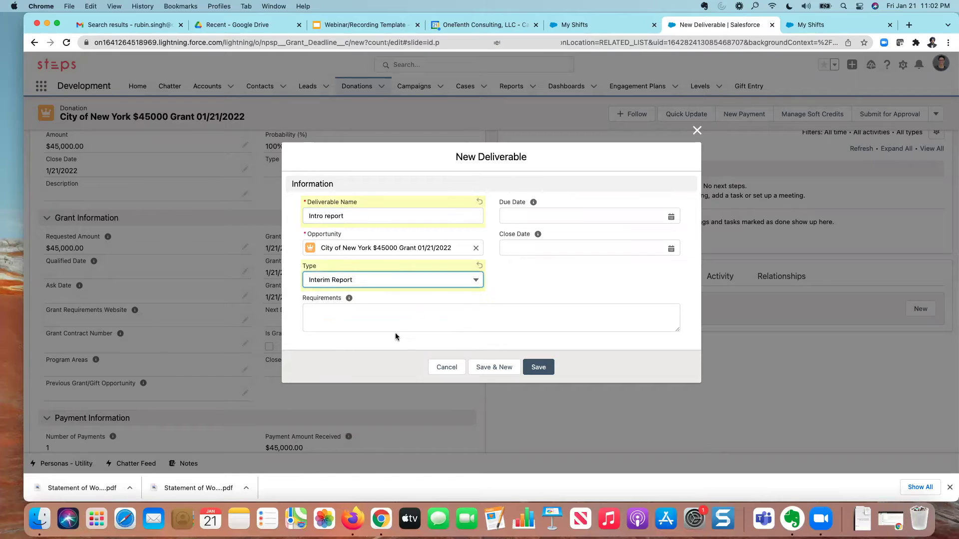
click(670, 216)
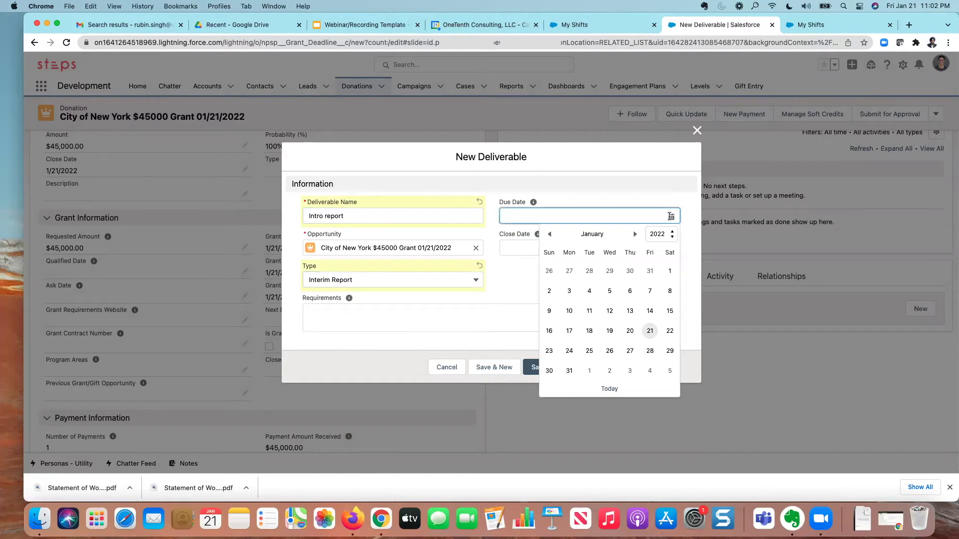
click(609, 371)
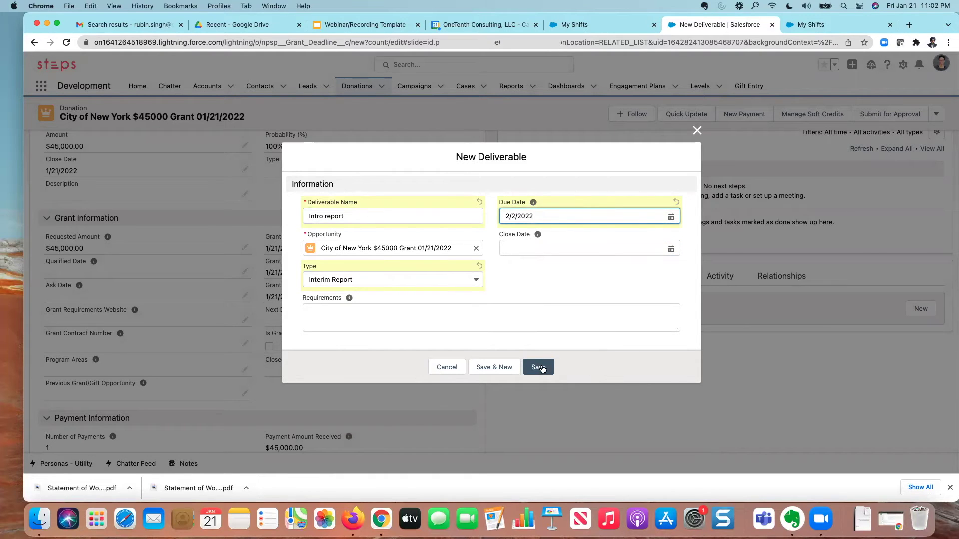
click(496, 367)
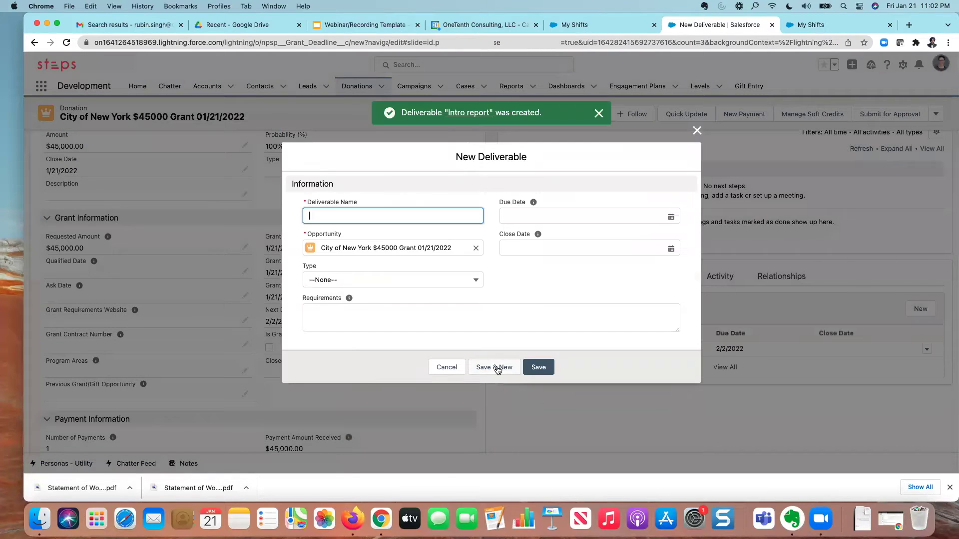
Step: Create deliverable 'Phone interview and check-in', type Interim Report, due 2/3/2022, using Save & New
text(Inbter)
key(BackSpace)
key(BackSpace)
key(BackSpace)
key(BackSpace)
text(Phone inter)
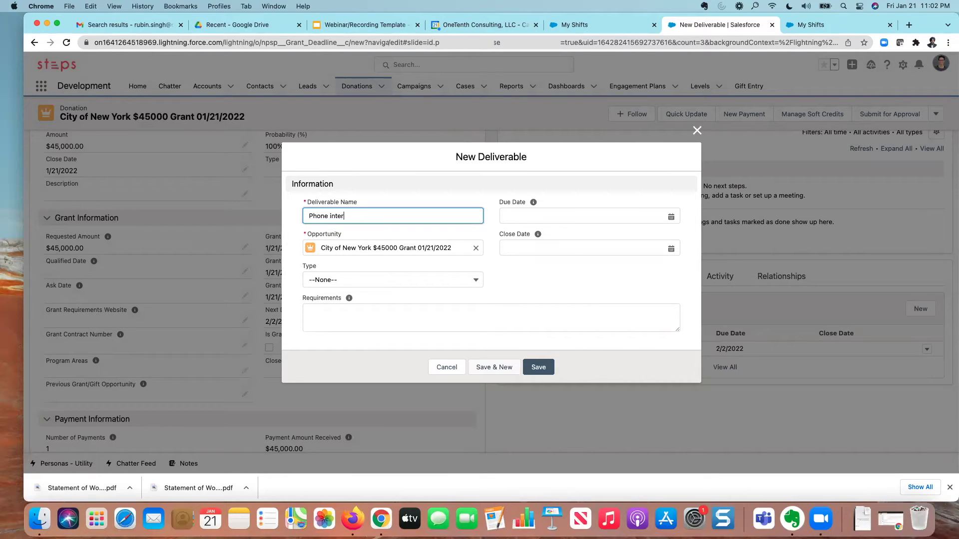
text(view and check-in)
click(408, 280)
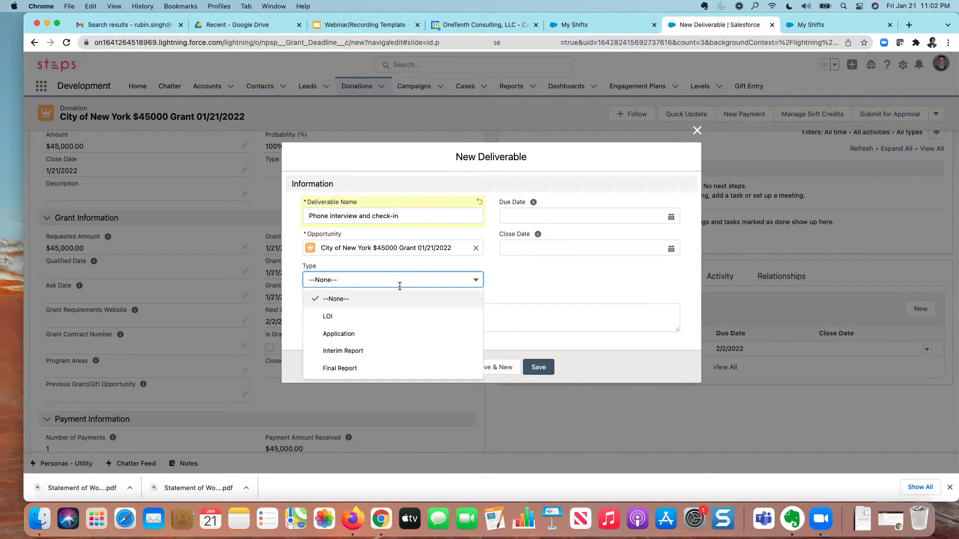
click(397, 354)
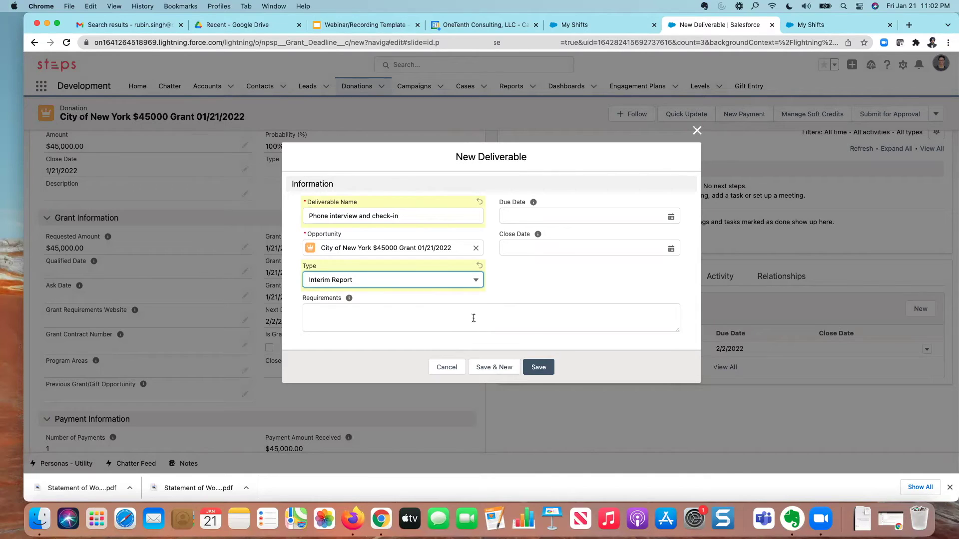
click(671, 217)
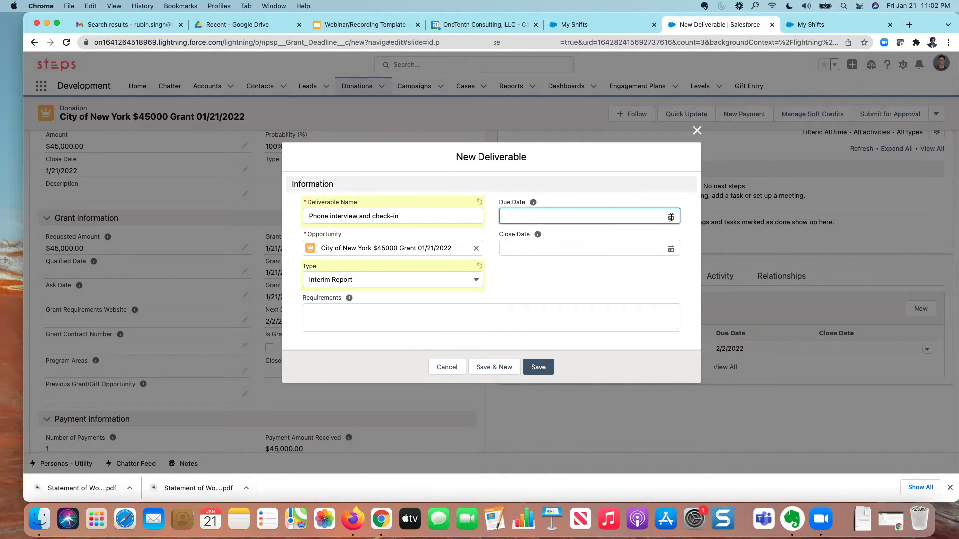
click(629, 371)
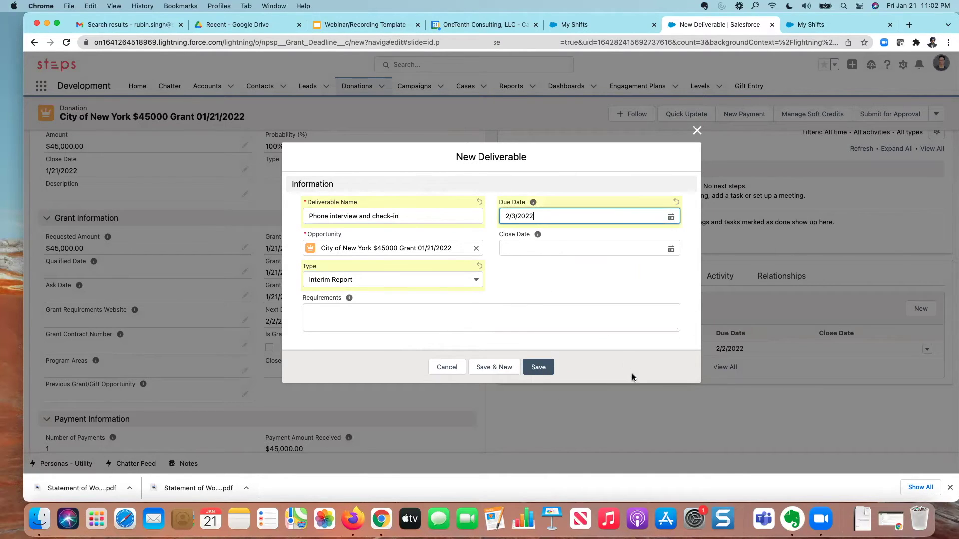
click(493, 367)
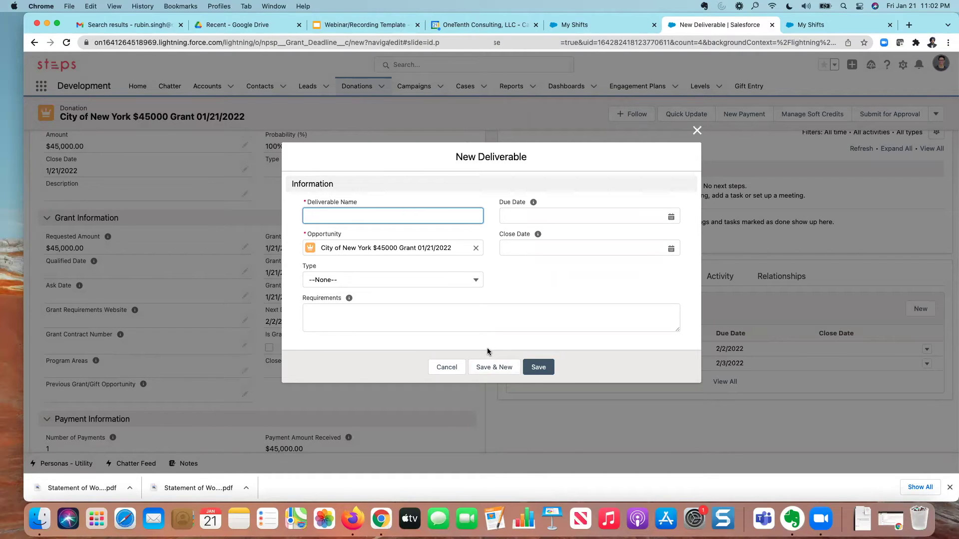
Step: Add and save a 'Financial Background Check' deliverable due 2/5/2022
text(Financial Bac)
text(kground Check)
click(664, 214)
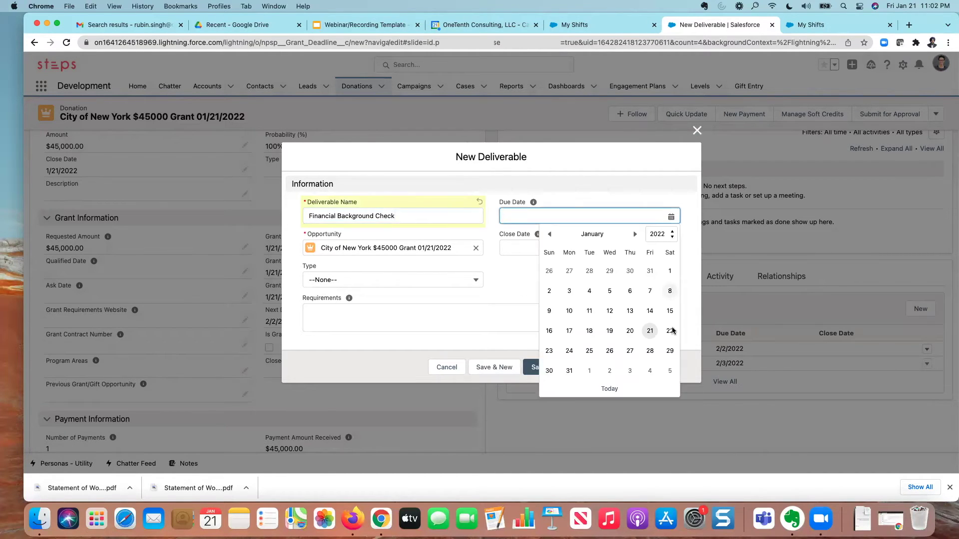
click(670, 371)
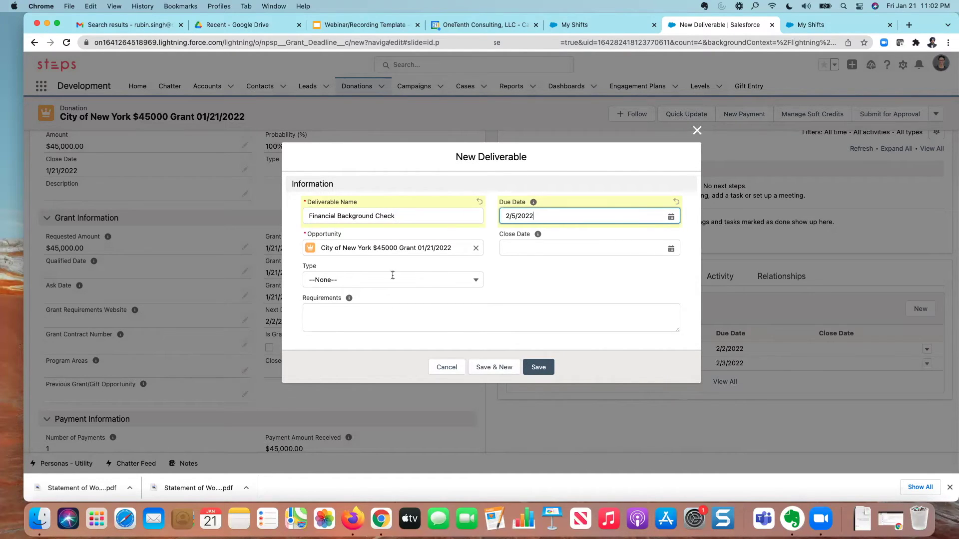
click(539, 368)
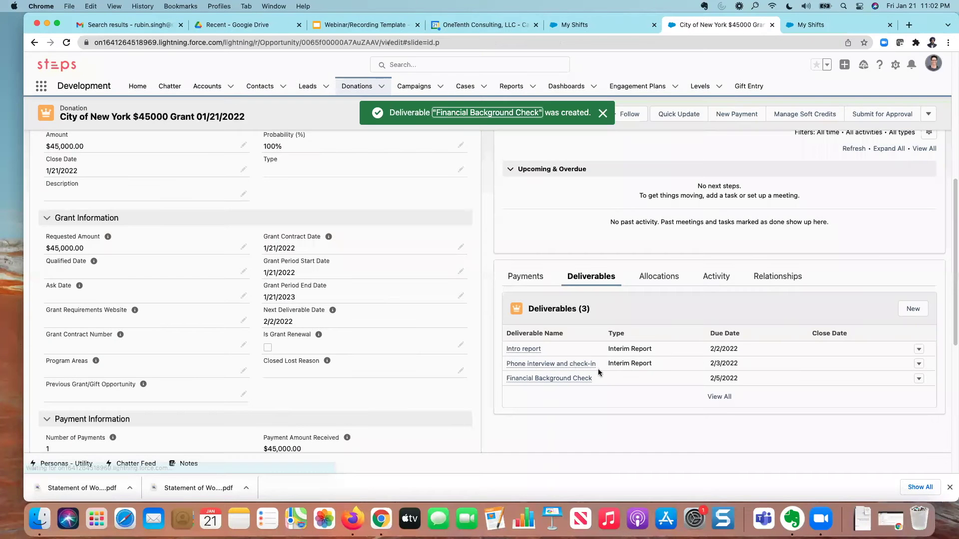
mouse_move(581, 377)
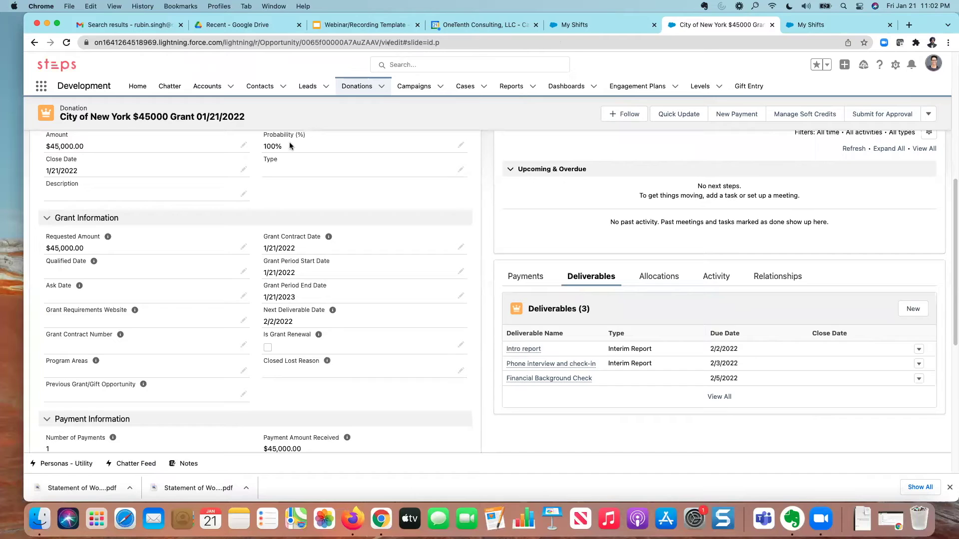
click(41, 87)
Step: Search 'cal' in the App Launcher and open the Calendar page
text(cal)
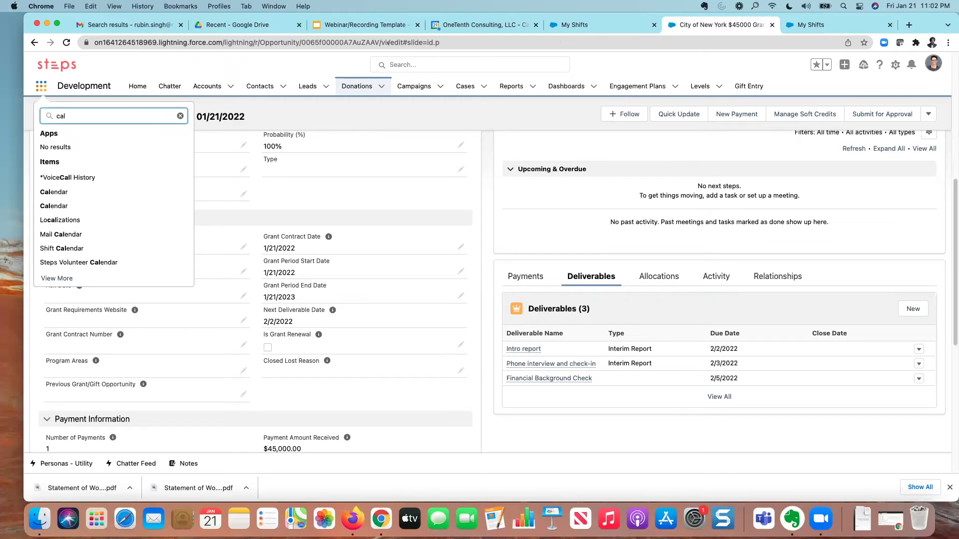
click(54, 202)
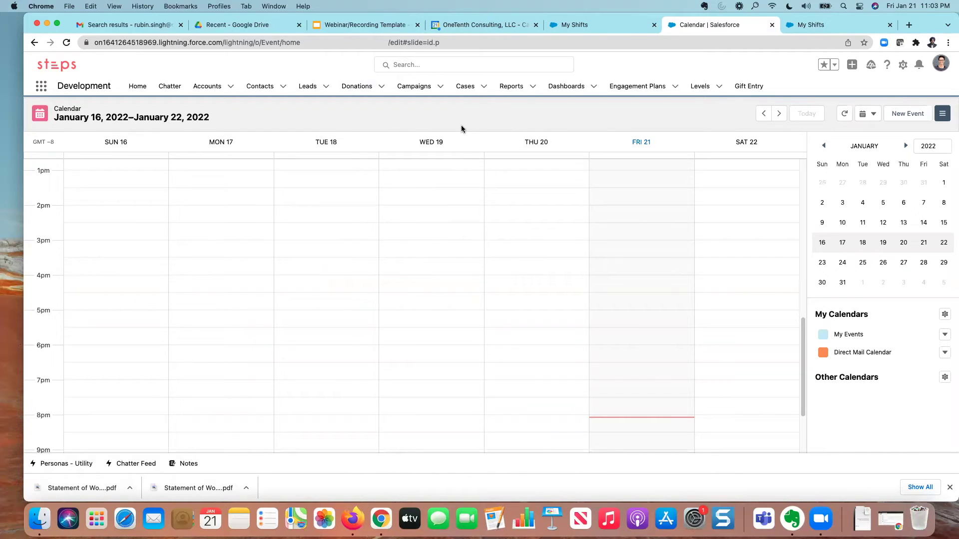
click(945, 315)
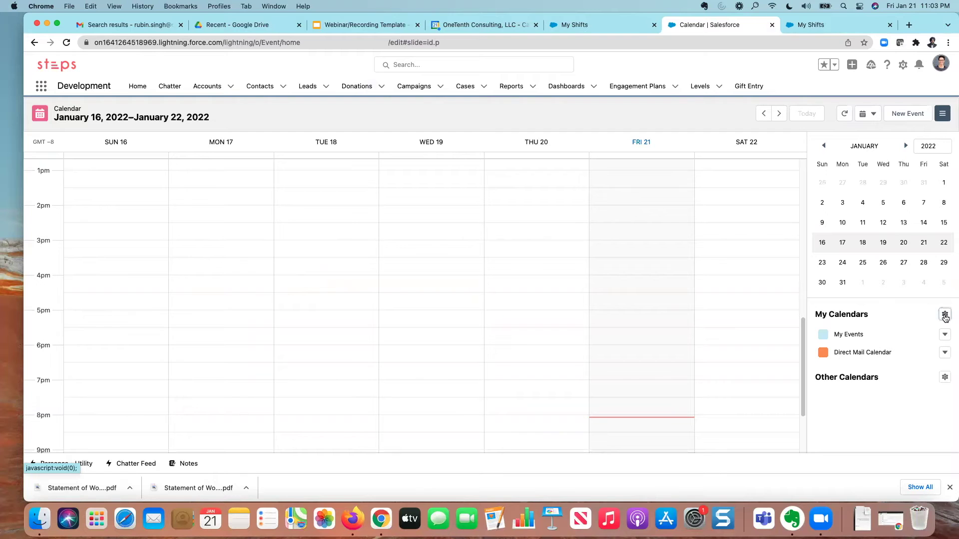
Step: Start a New Calendar and choose Deliverable as its object, then continue to step 2
click(927, 335)
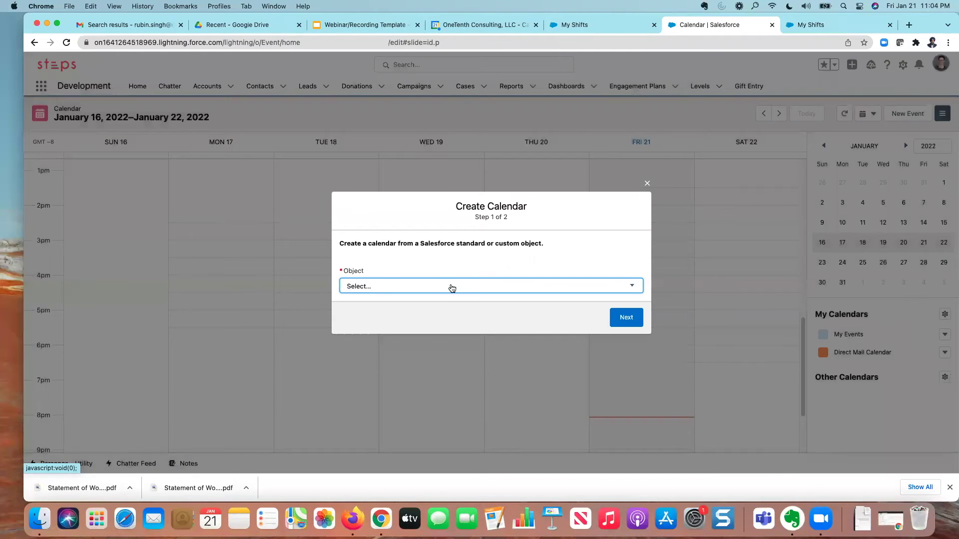
click(469, 287)
click(470, 285)
click(469, 286)
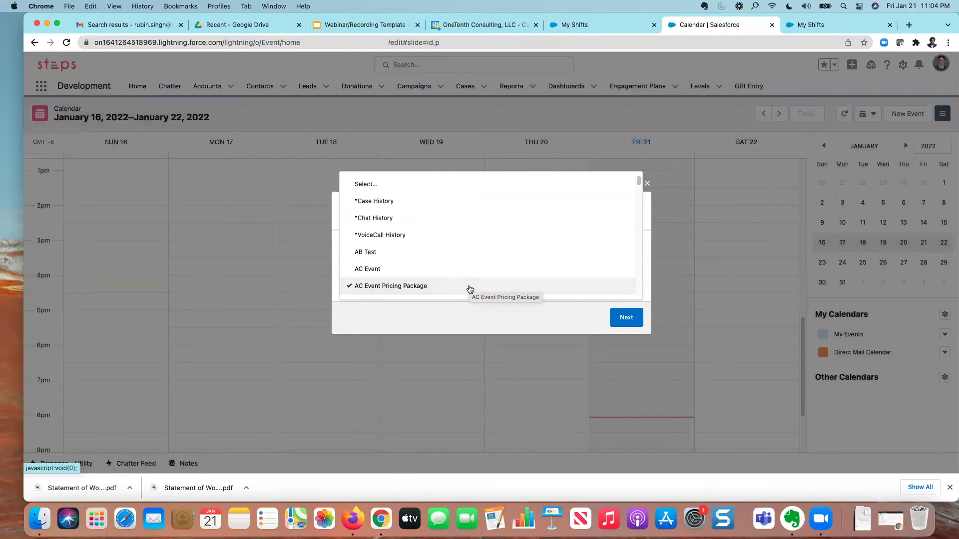
scroll(469, 287, down, 5)
click(447, 252)
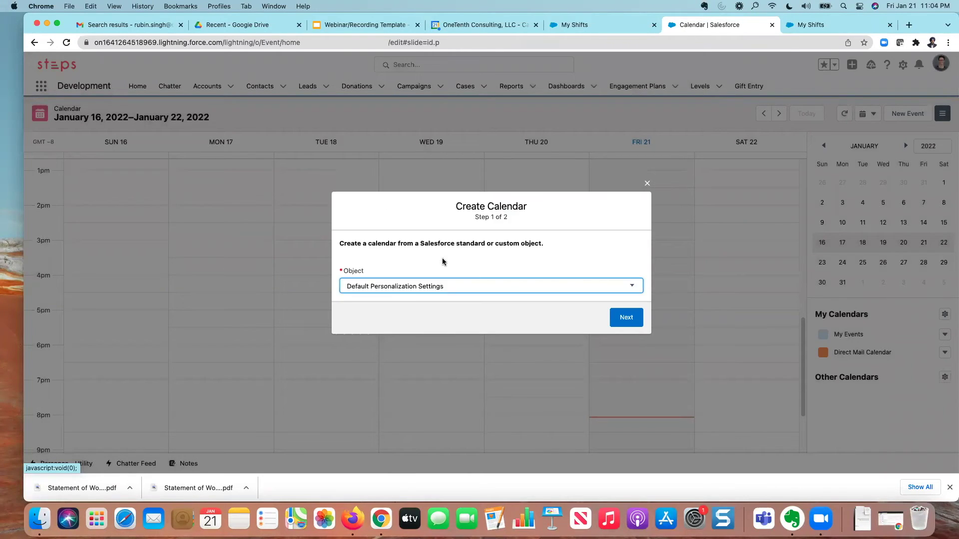
click(597, 287)
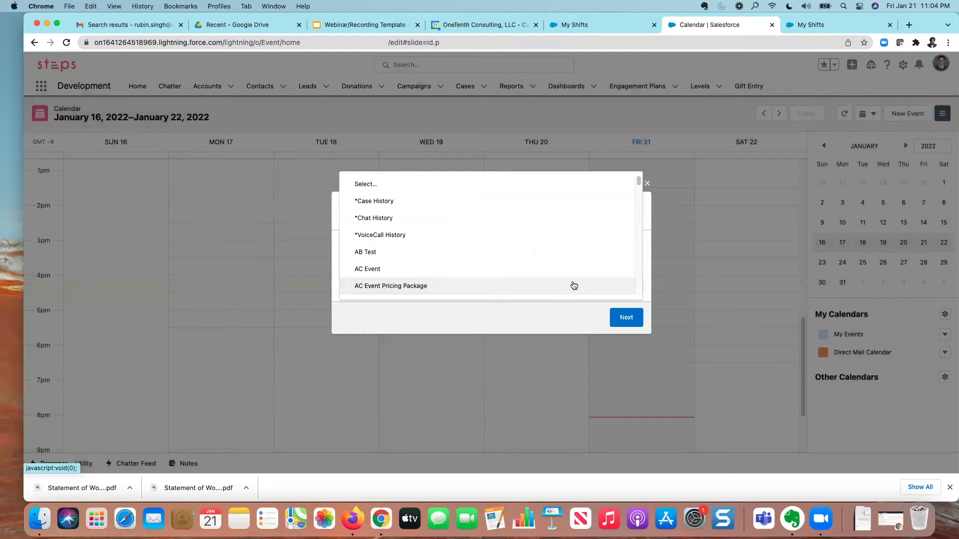
scroll(492, 273, down, 5)
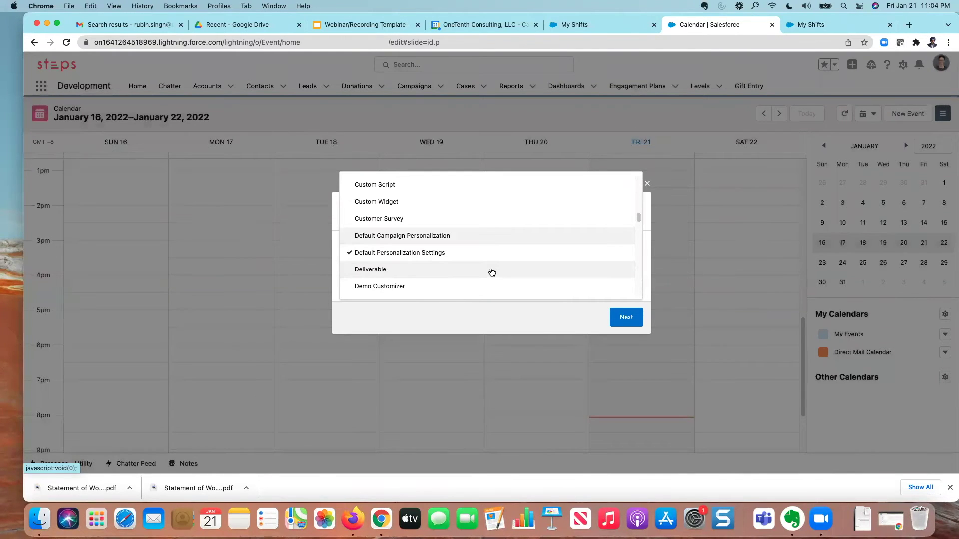
click(472, 272)
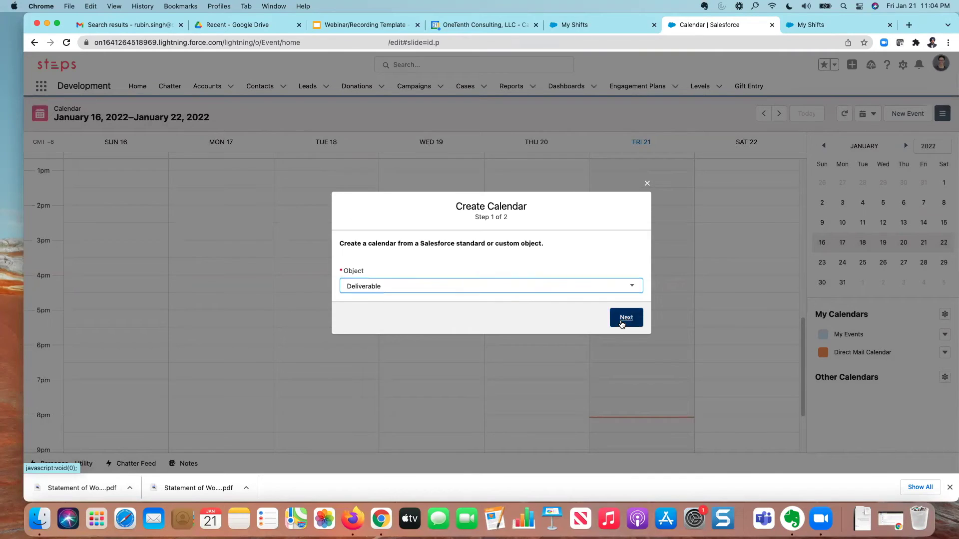
click(622, 323)
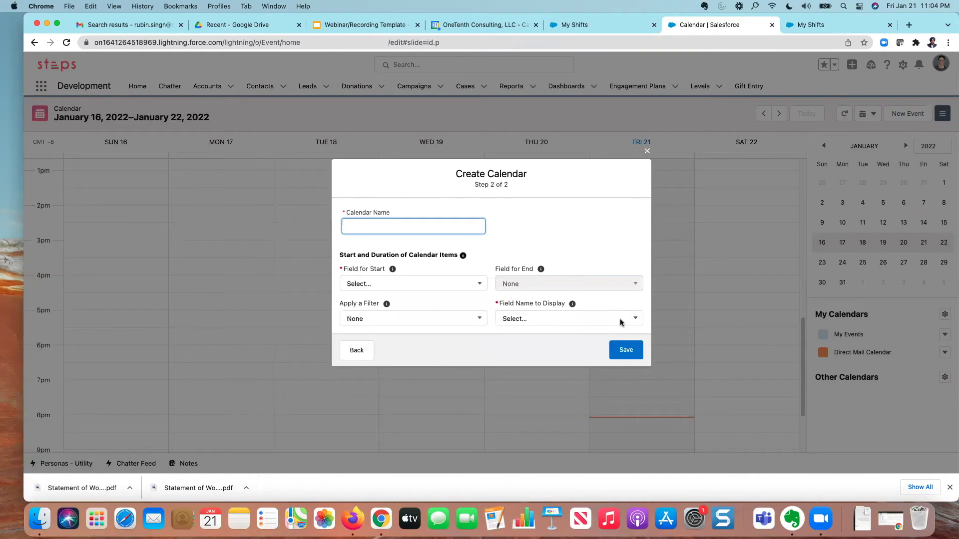
Step: Name the calendar 'Grant Deliverable', use Due Date for start and end, display Deliverable Name, and save
text(Grant Deliverable)
click(470, 284)
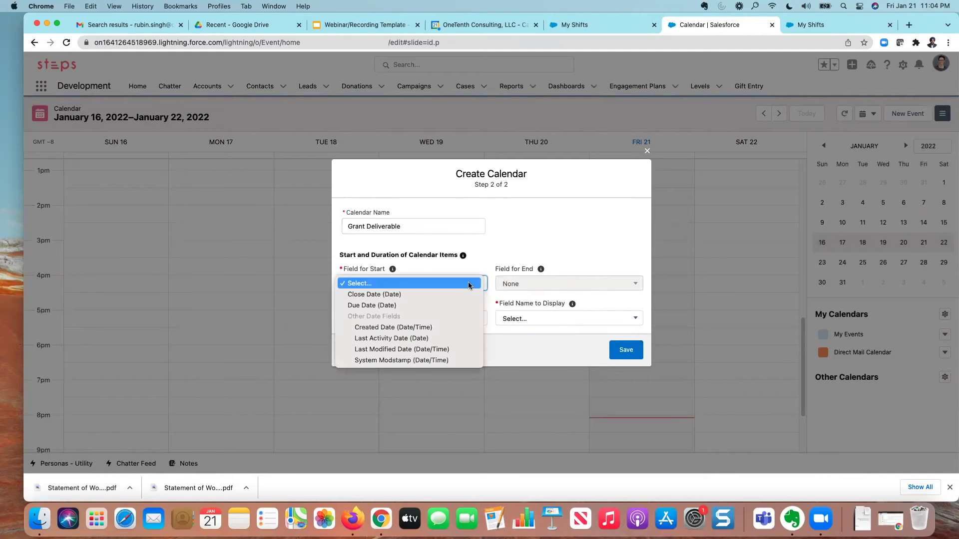
click(457, 305)
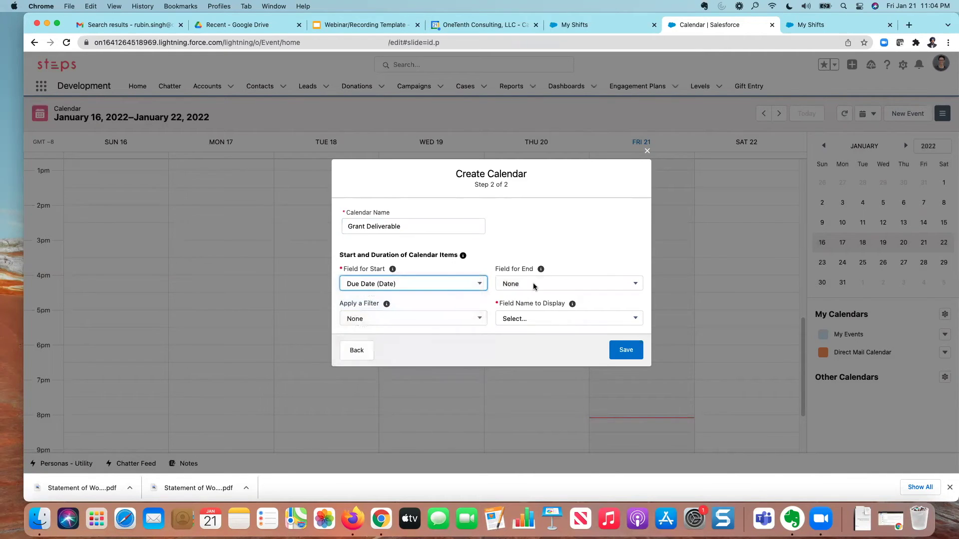
click(534, 286)
click(535, 303)
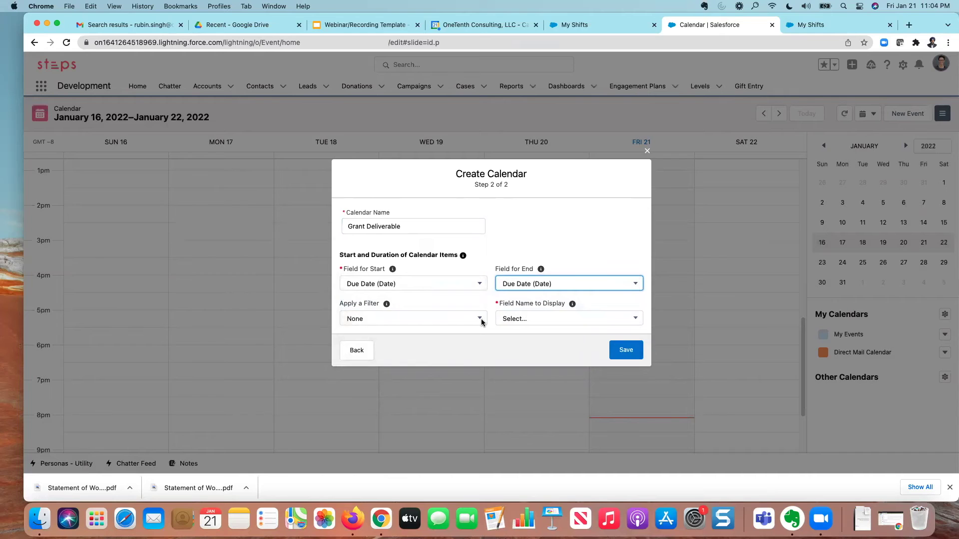
click(541, 321)
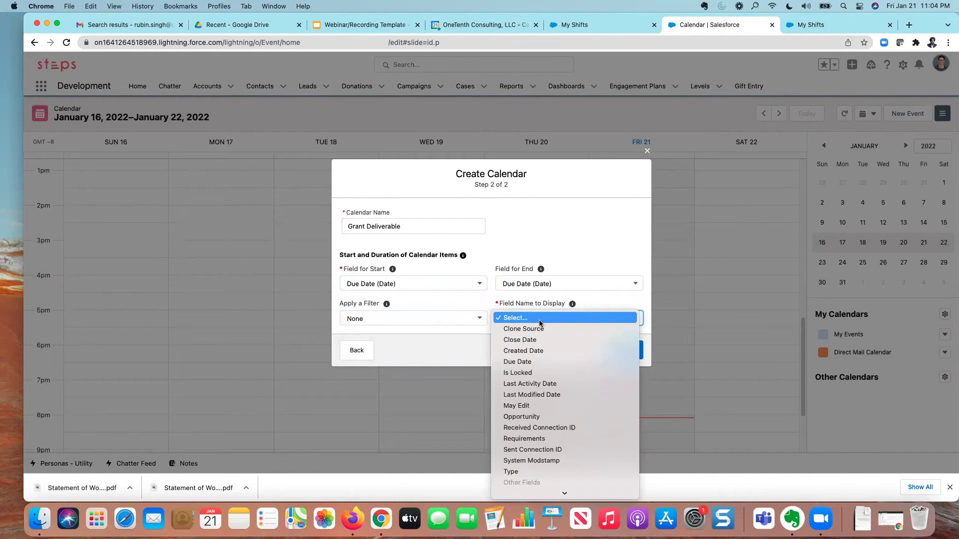
scroll(544, 340, down, 1)
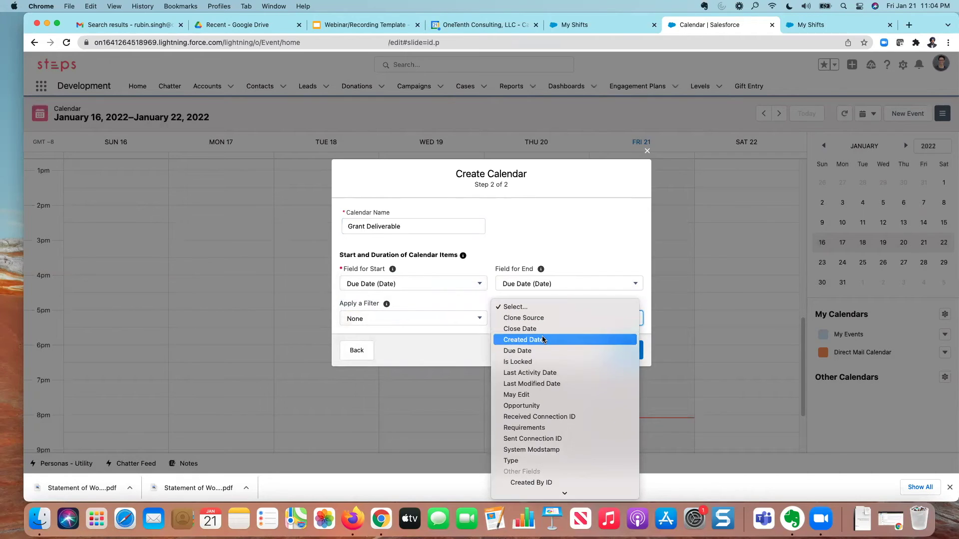
scroll(543, 340, down, 2)
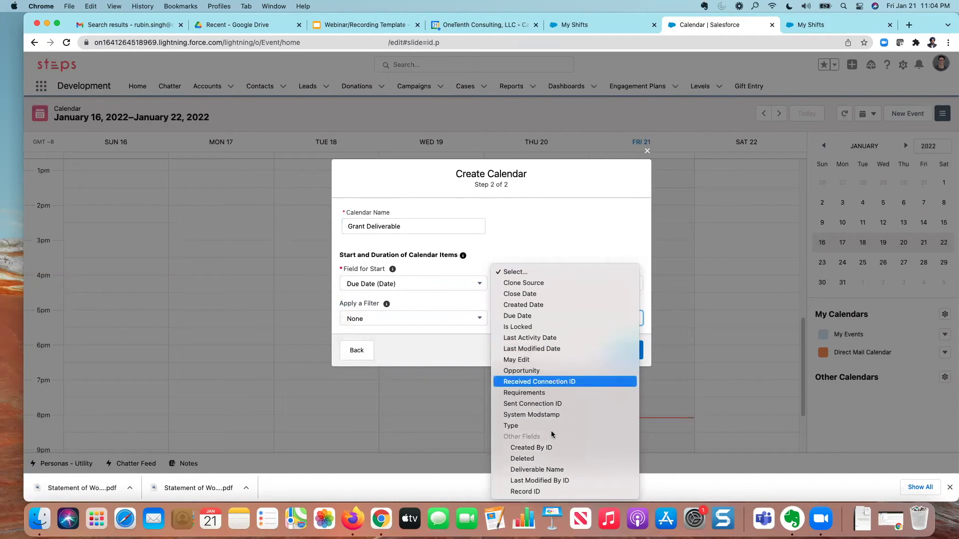
click(551, 470)
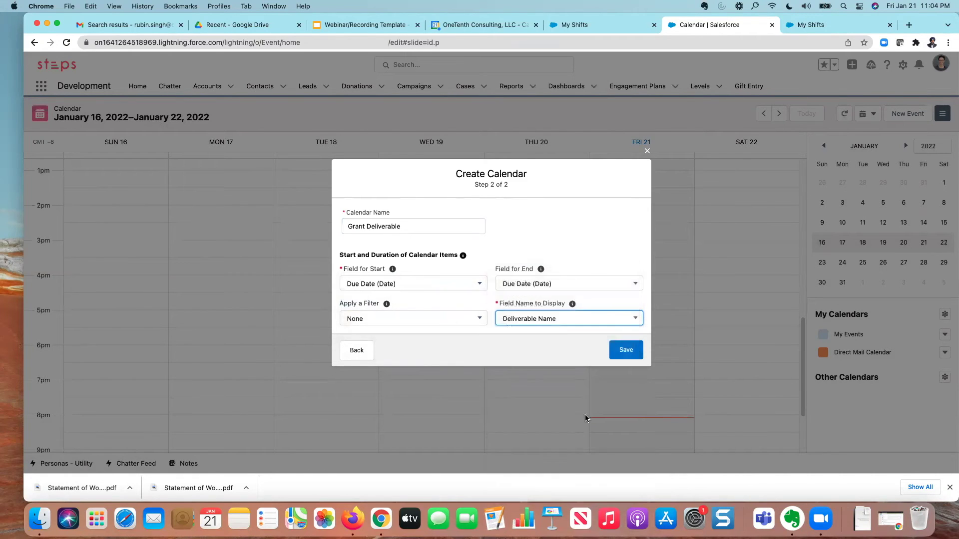
click(629, 351)
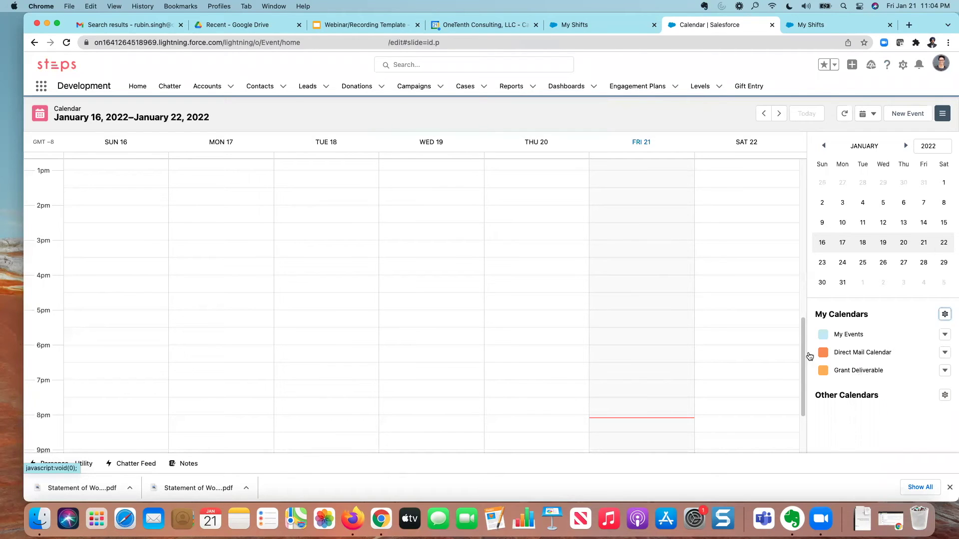
Step: Advance the calendar to January 30–February 5, 2022, toggling Grant Deliverable off and back on
click(780, 115)
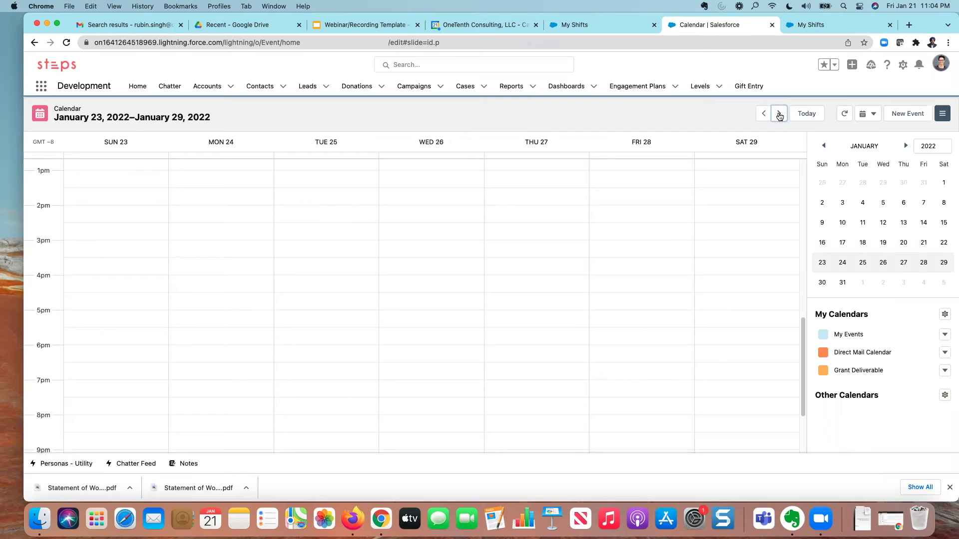
click(860, 373)
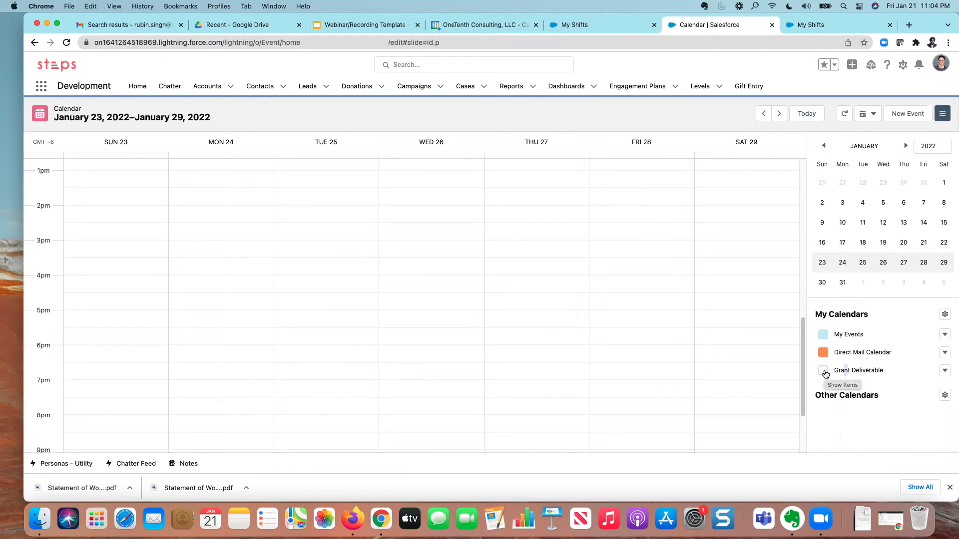
click(824, 374)
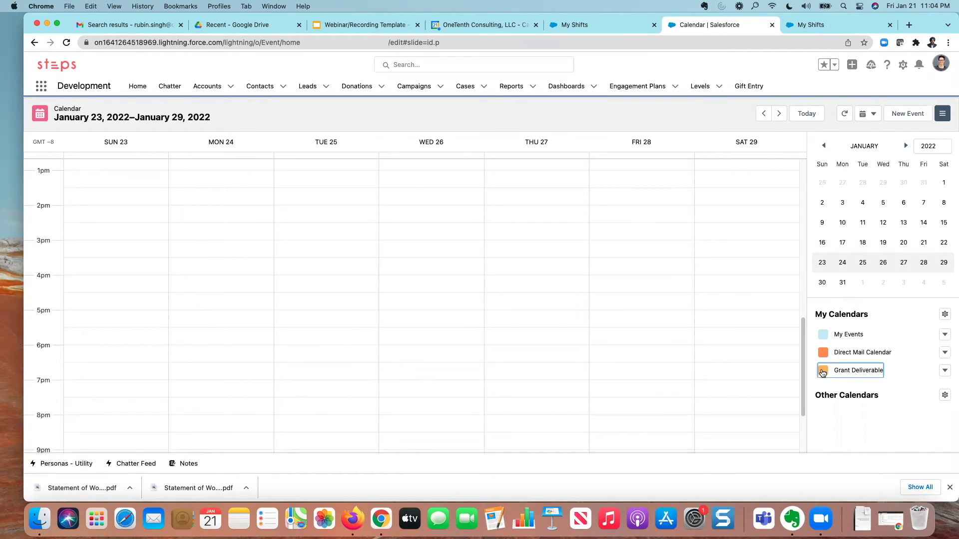
click(779, 114)
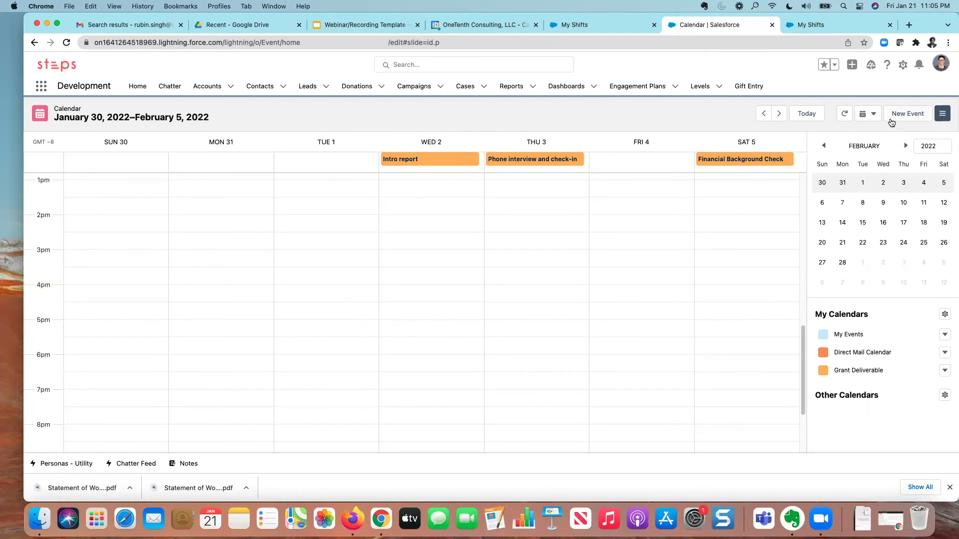
Step: Switch the calendar to the February 2022 month view and open the Grant Deliverable calendar's options menu
click(874, 115)
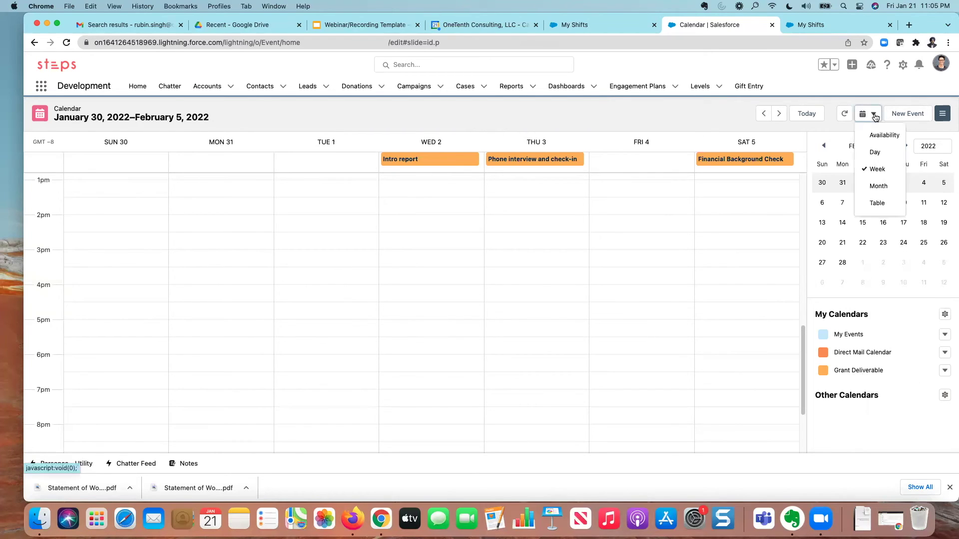
click(880, 186)
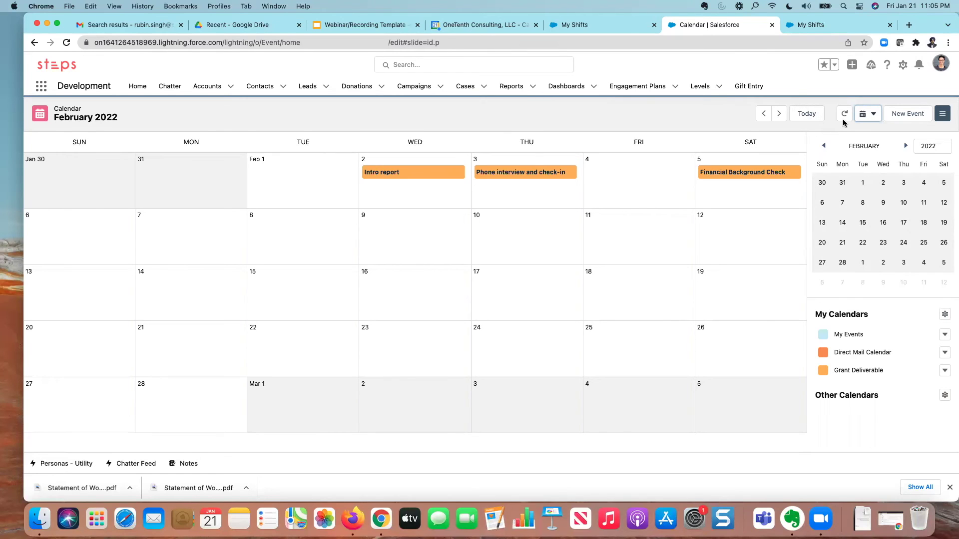
click(945, 371)
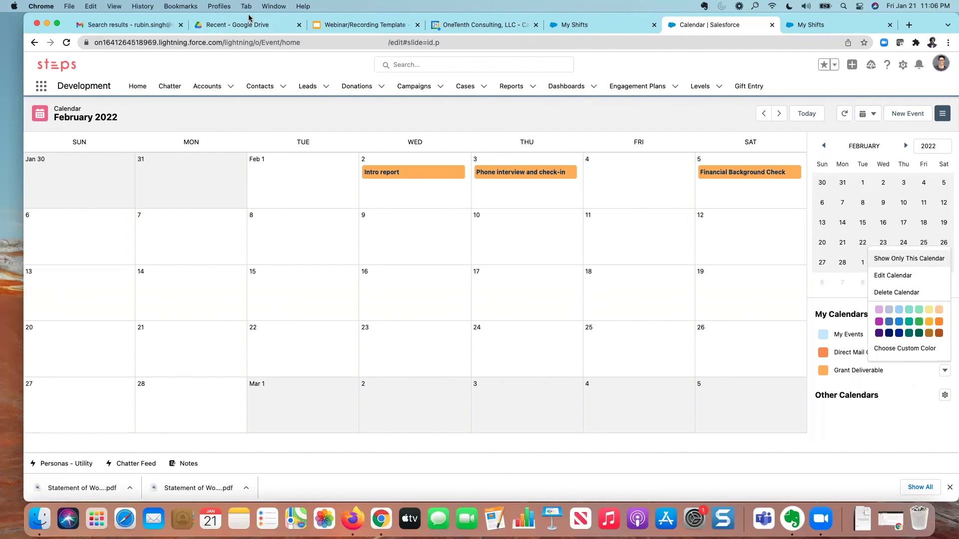
drag(249, 18, 244, 40)
Step: In the Webinar/Recording Template deck, step past Thank You and Our Services to the Contact Us slide
click(342, 52)
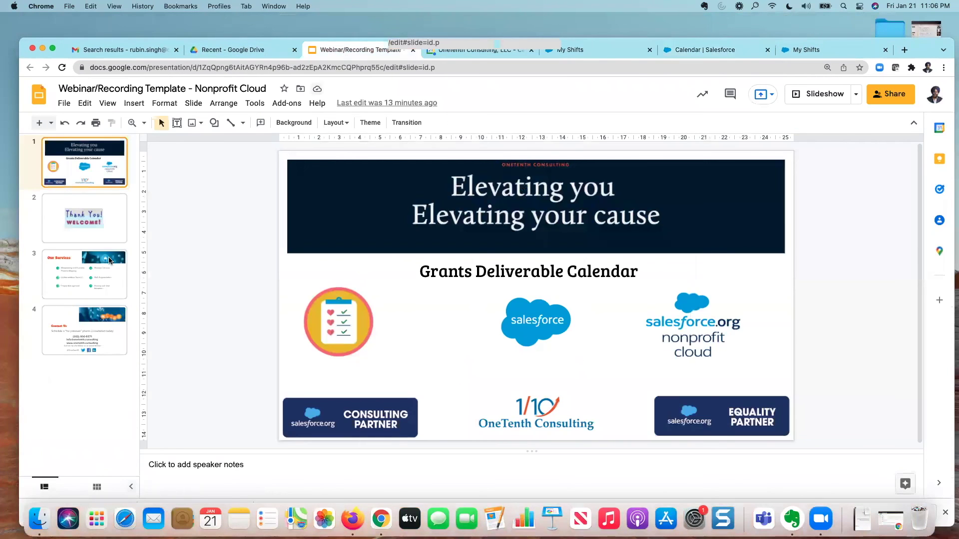
key(Down)
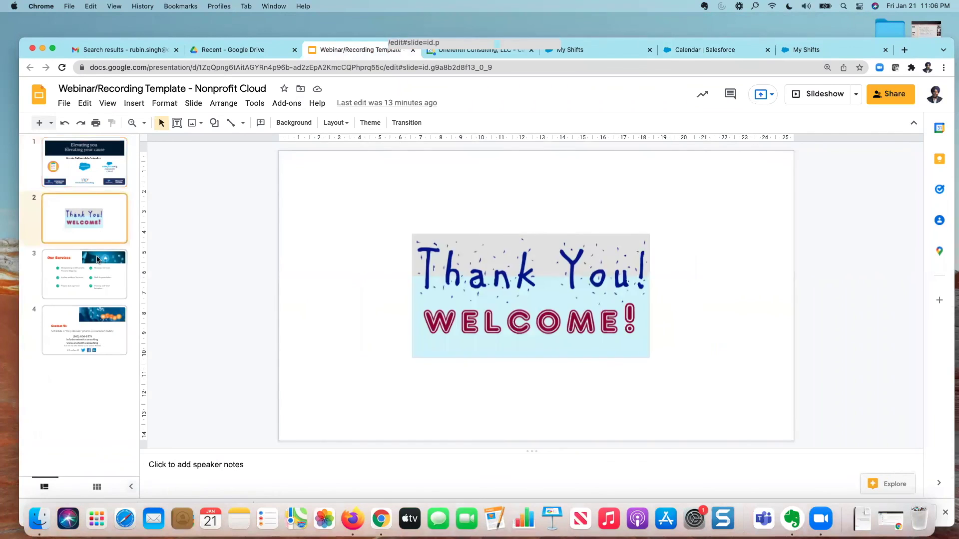
click(92, 277)
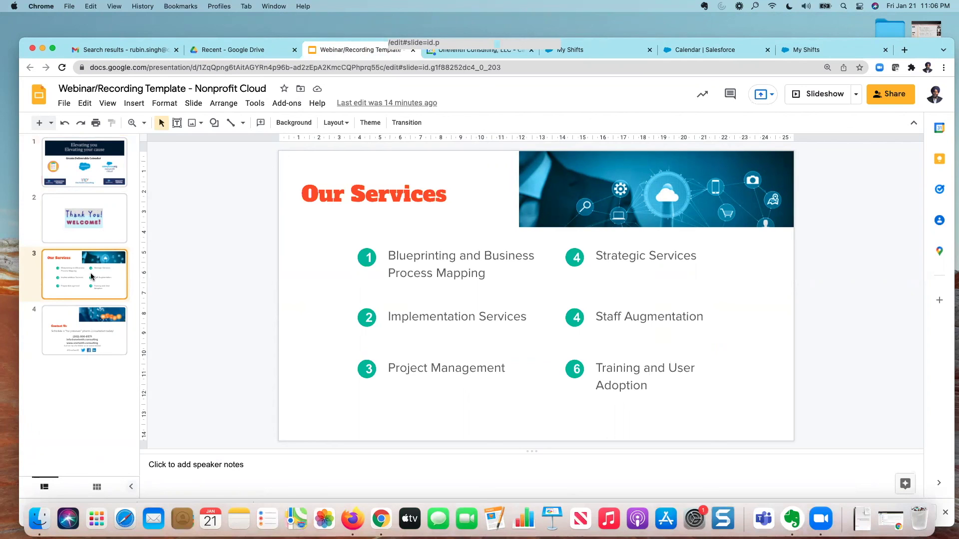
click(91, 326)
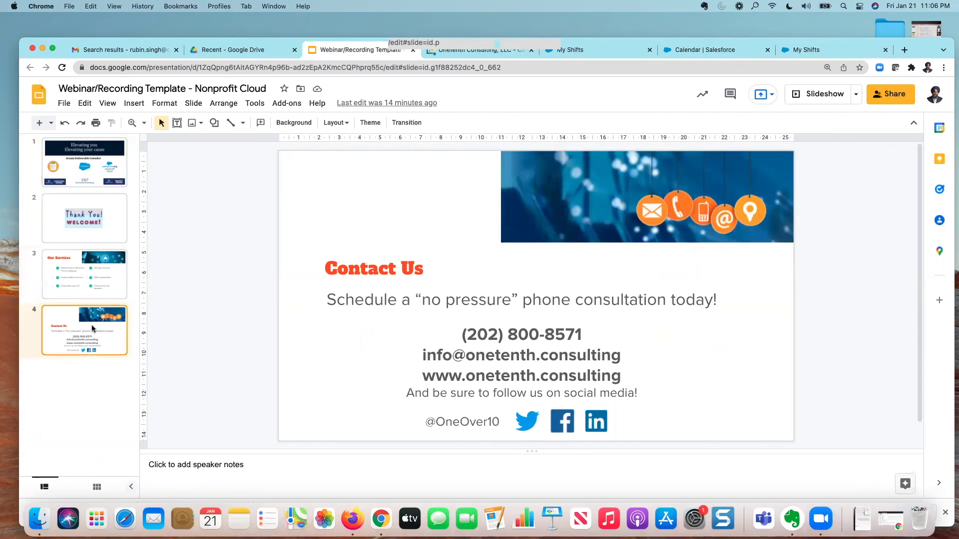